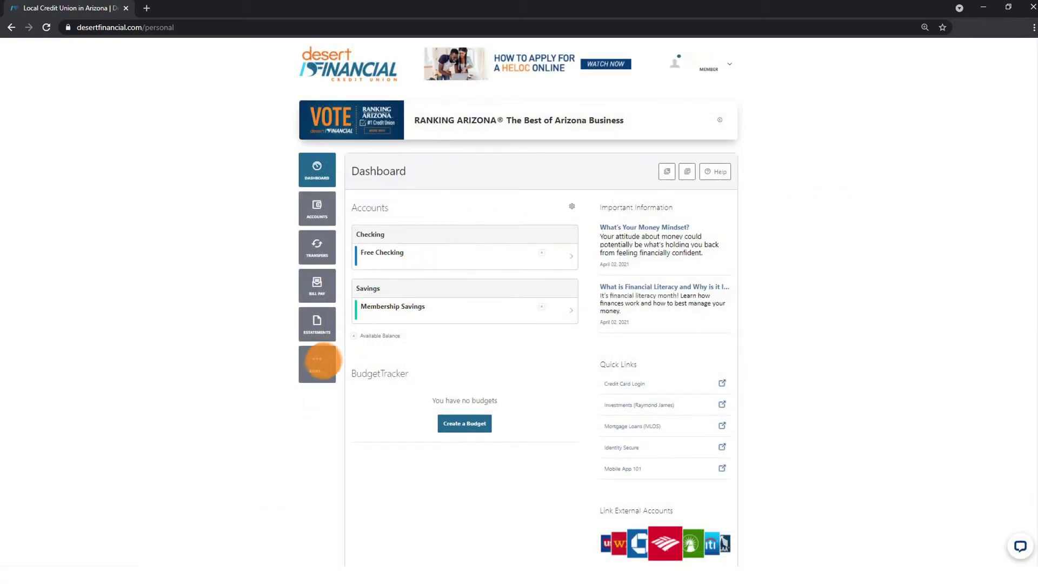
# Reach Travel Notifications via MORE and confirm contact information to show the trip form.
pyautogui.click(318, 364)
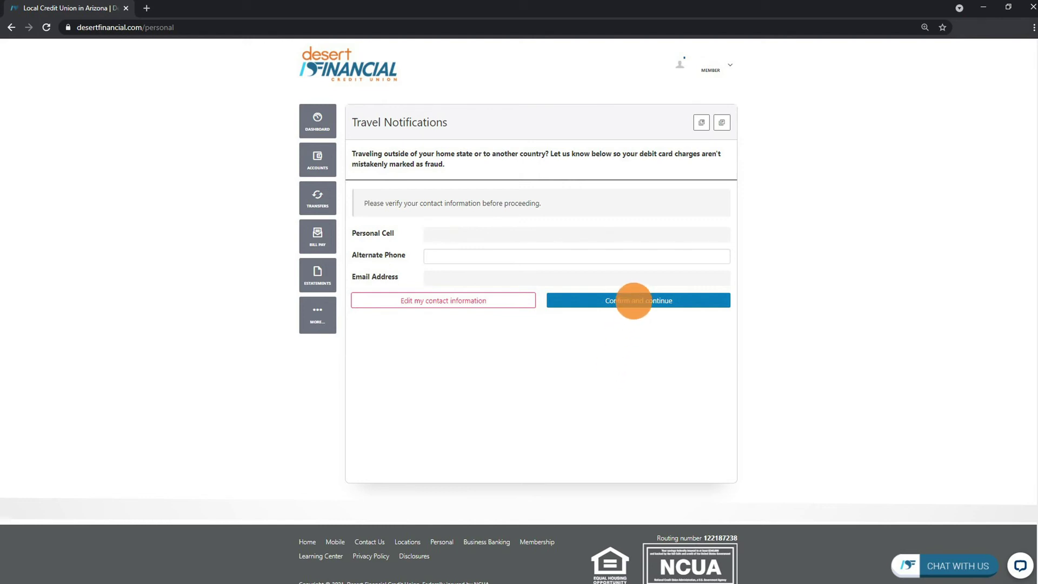
pyautogui.click(633, 301)
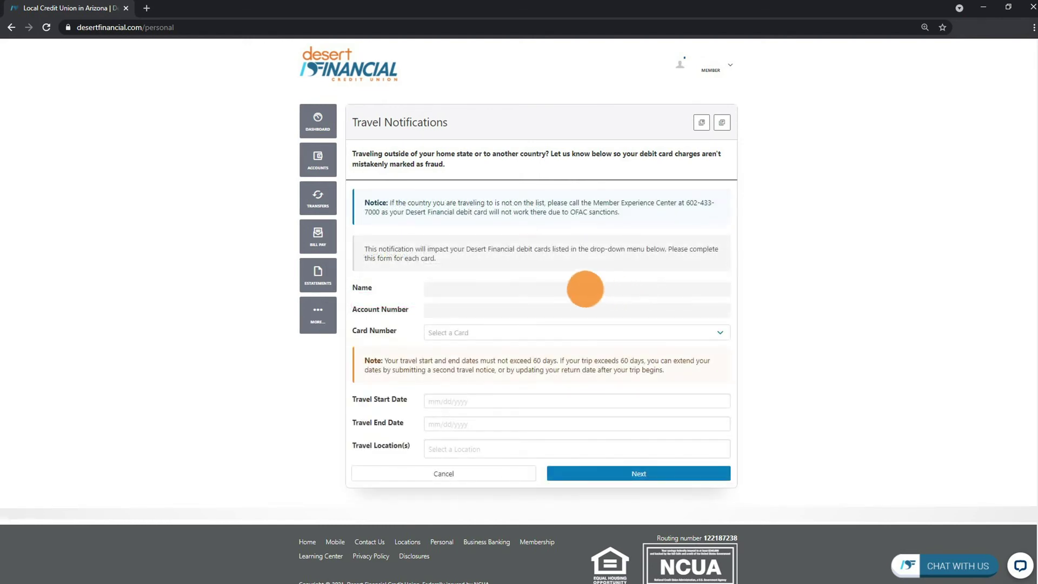